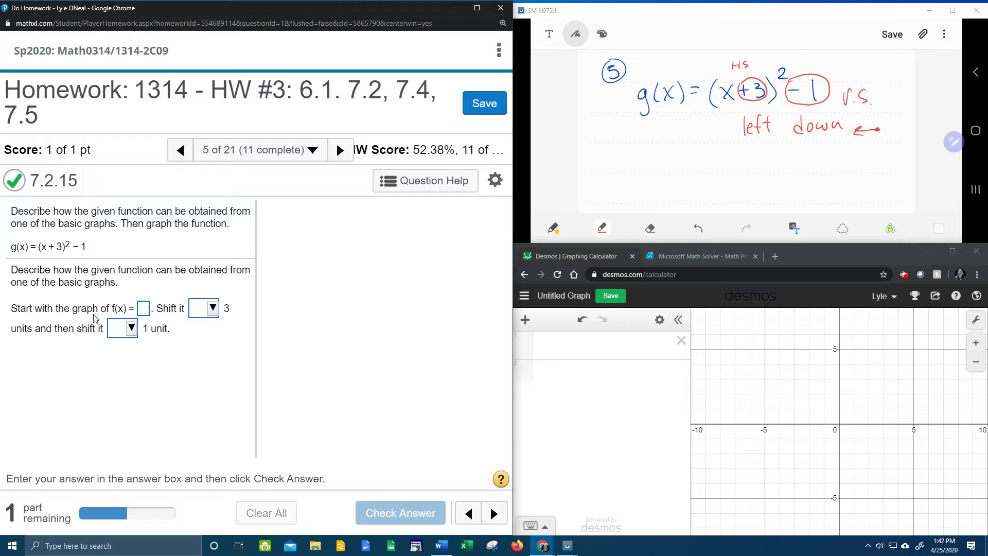
Step: Enter f(x) = x², choose 'left' and 'down' as the shift directions, and submit for checking
{"action": "left_click", "coordinate": [144, 311]}
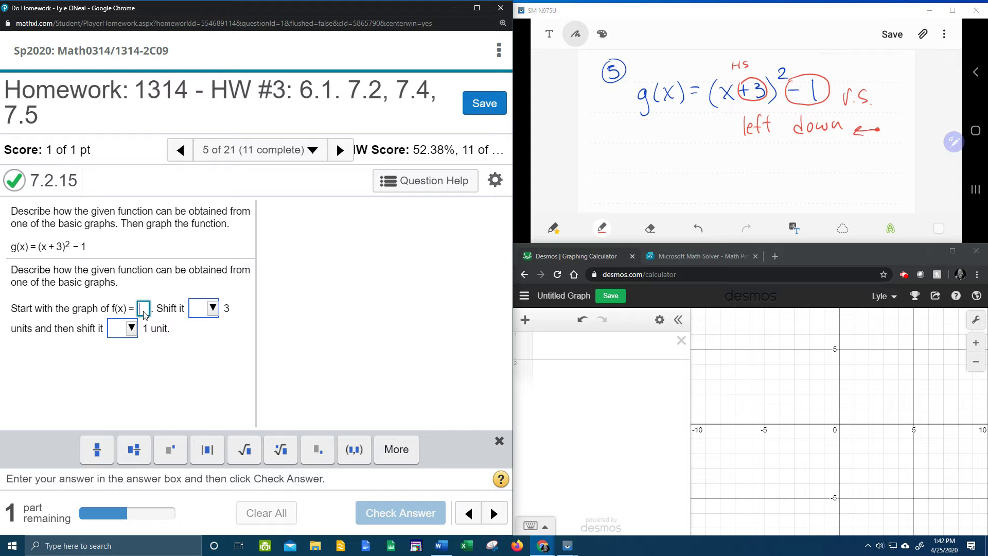
{"action": "type", "text": "x^2"}
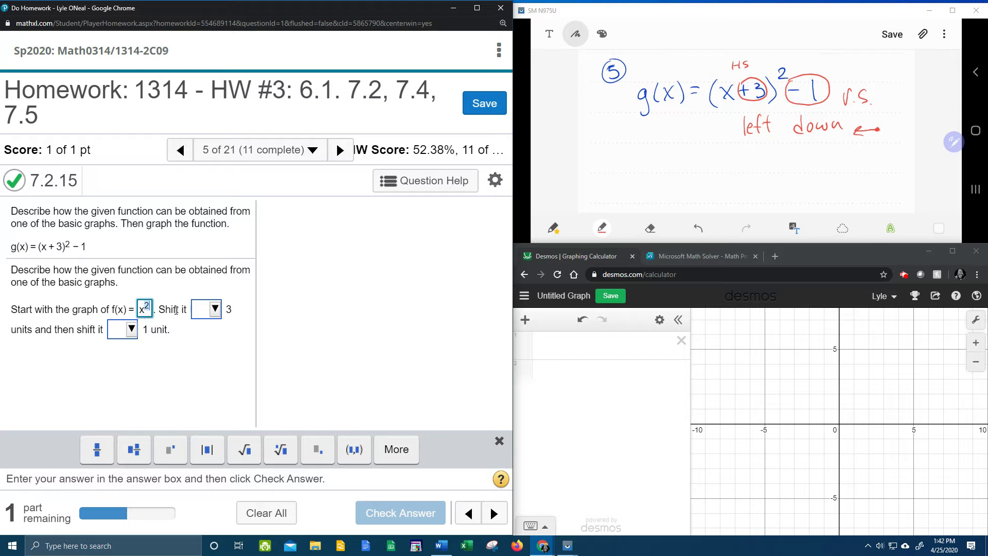
{"action": "left_click", "coordinate": [214, 311]}
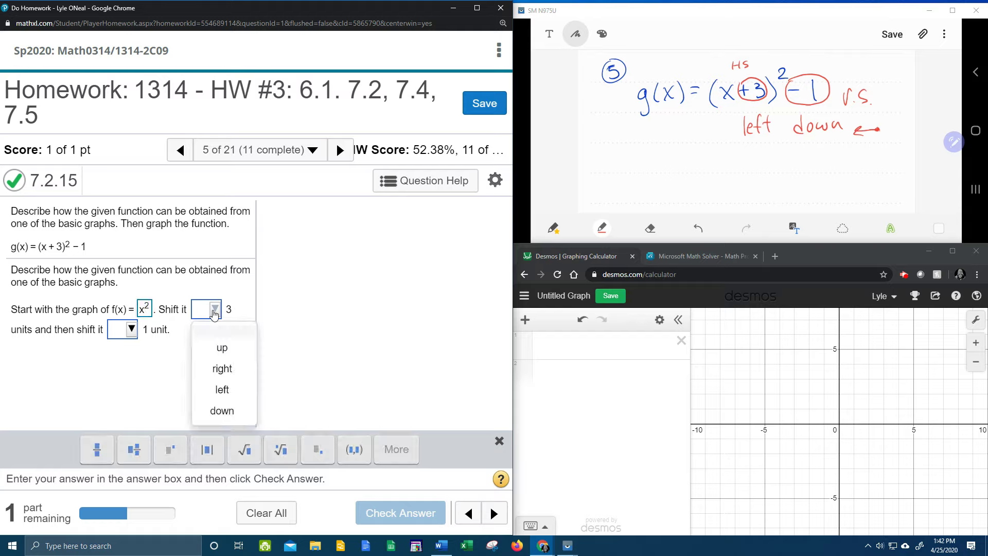
{"action": "left_click", "coordinate": [222, 395]}
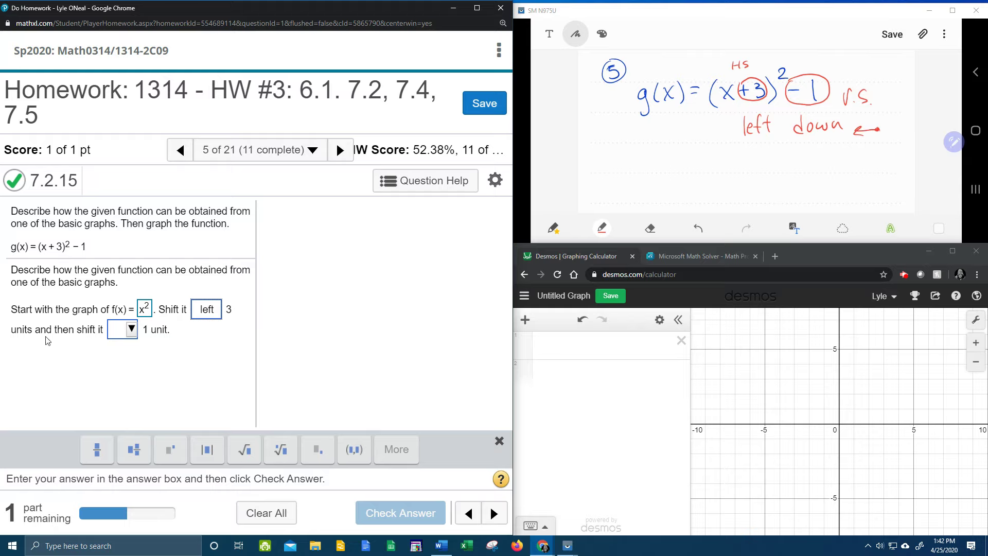
{"action": "left_click", "coordinate": [132, 332]}
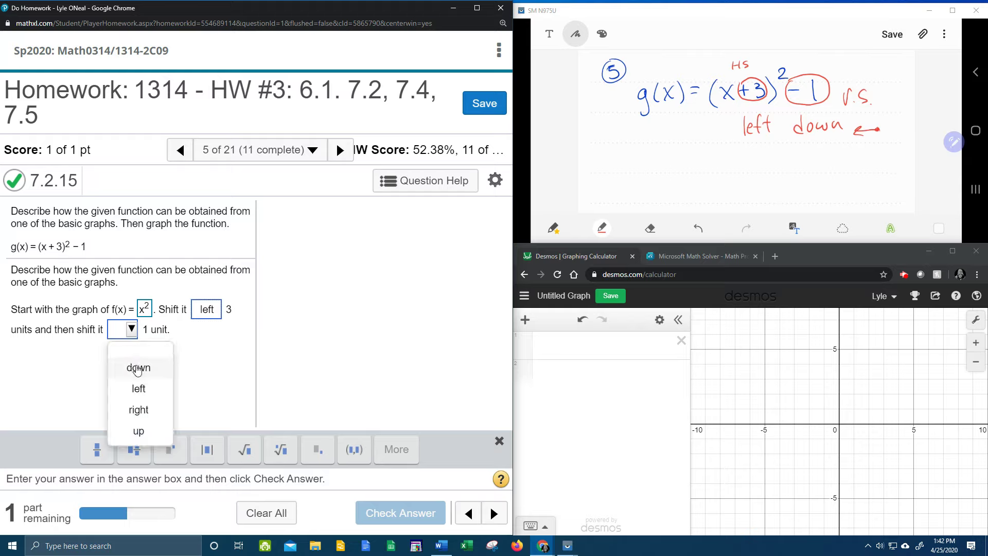
{"action": "left_click", "coordinate": [137, 368]}
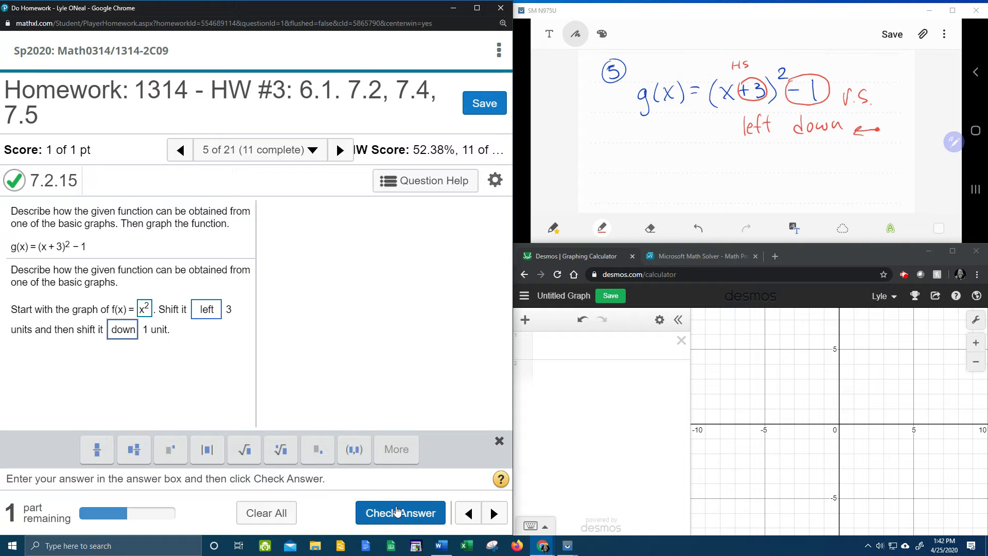
{"action": "left_click", "coordinate": [399, 513]}
{"action": "left_click", "coordinate": [256, 370]}
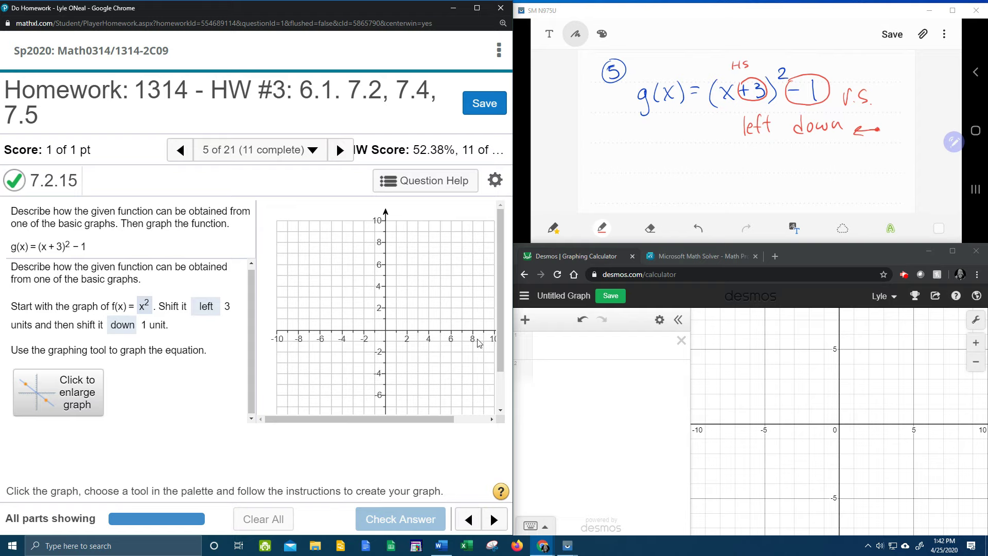
Step: Bring up the graphing tools and select the x-squared curve tool
{"action": "left_click", "coordinate": [405, 341]}
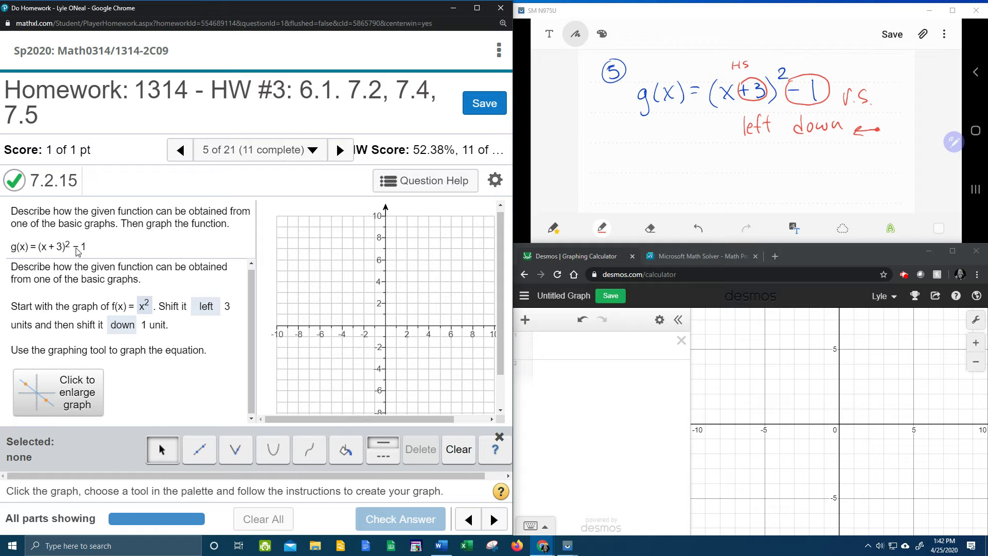
{"action": "left_click", "coordinate": [274, 454]}
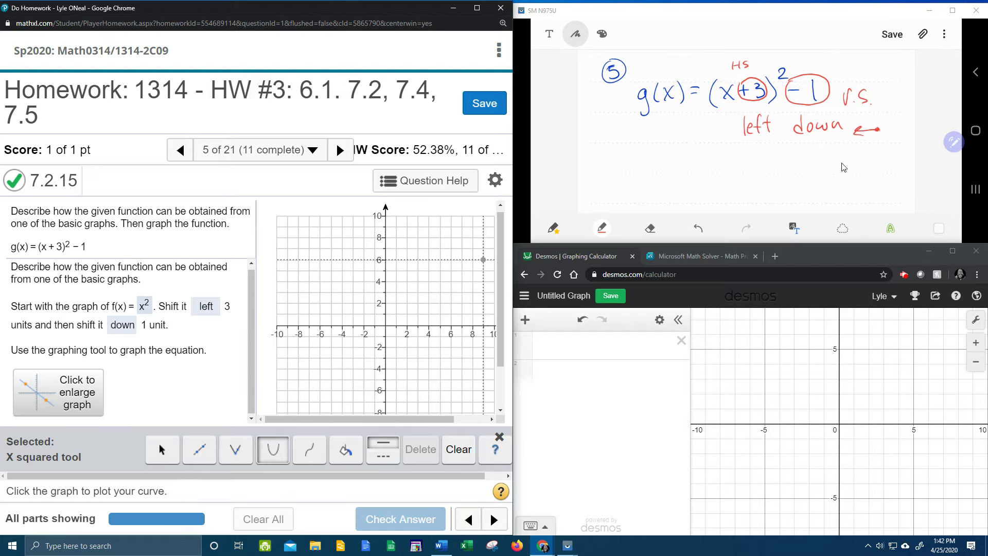
{"action": "scroll", "coordinate": [844, 167], "scroll_direction": "down", "scroll_amount": 1}
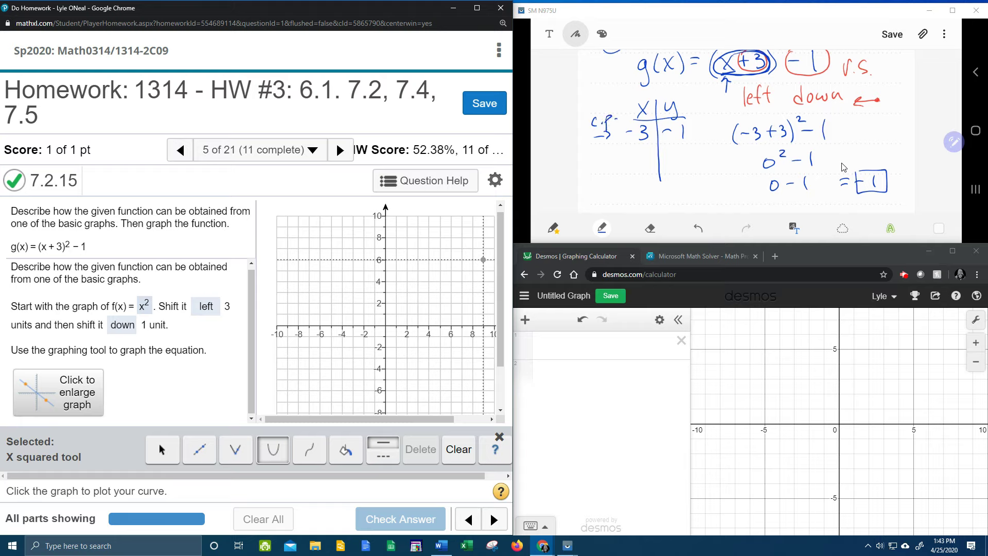
Step: Scroll the notes while recording x = −3, y = −1 as the vertex row of the x|y table
{"action": "scroll", "coordinate": [844, 168], "scroll_direction": "up", "scroll_amount": 2}
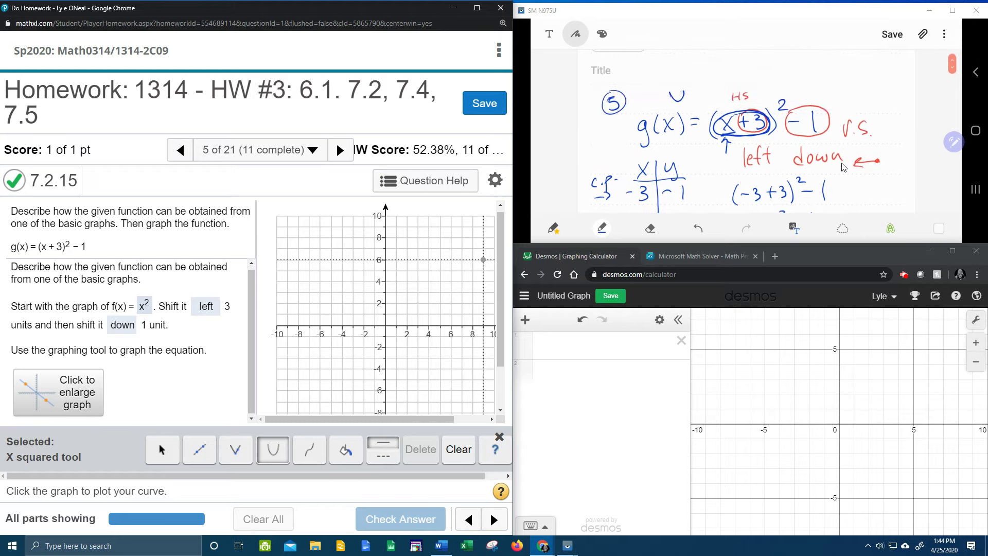
{"action": "scroll", "coordinate": [844, 167], "scroll_direction": "down", "scroll_amount": 2}
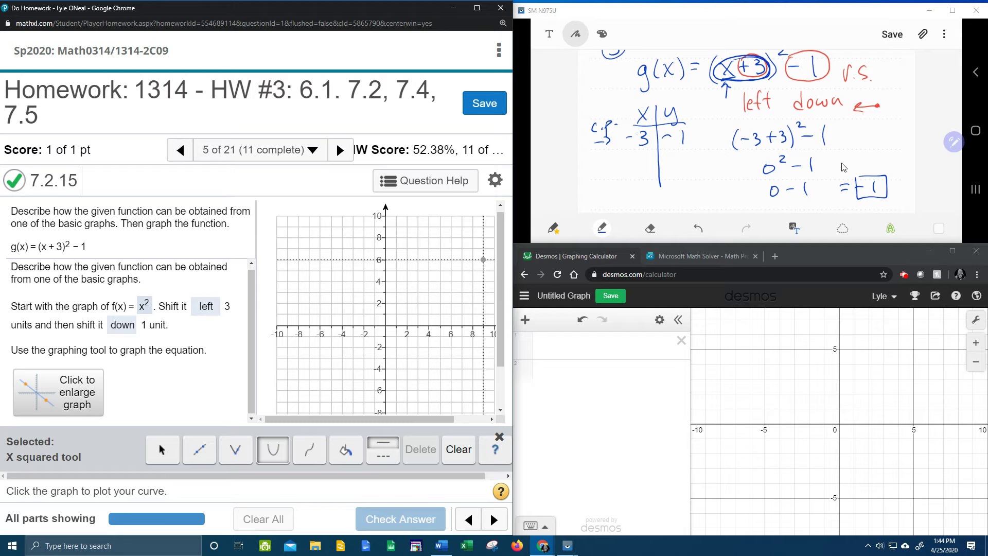
Step: Scroll down the notes while adding rows x = −4 and x = −2, each with y = 0
{"action": "scroll", "coordinate": [844, 167], "scroll_direction": "down", "scroll_amount": 1}
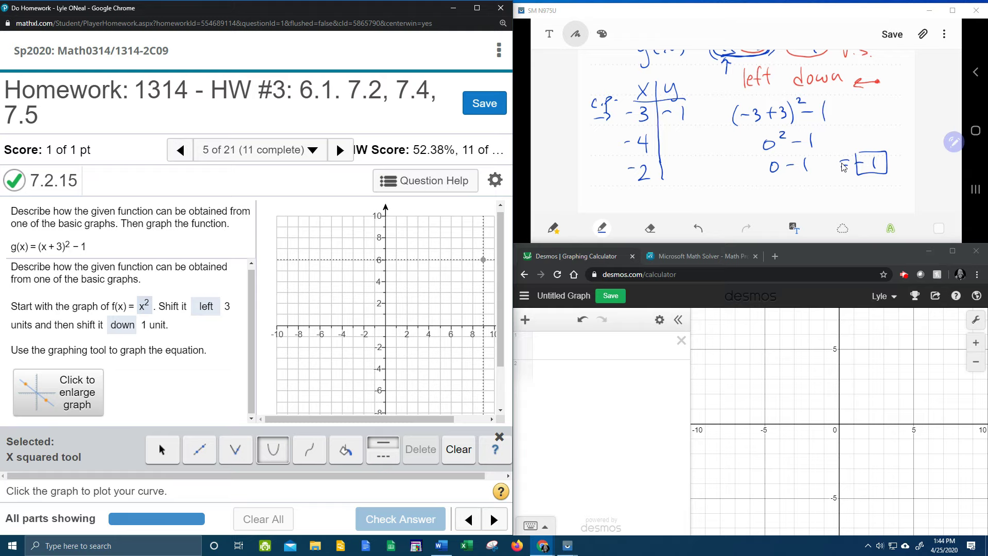
{"action": "scroll", "coordinate": [844, 166], "scroll_direction": "down", "scroll_amount": 2}
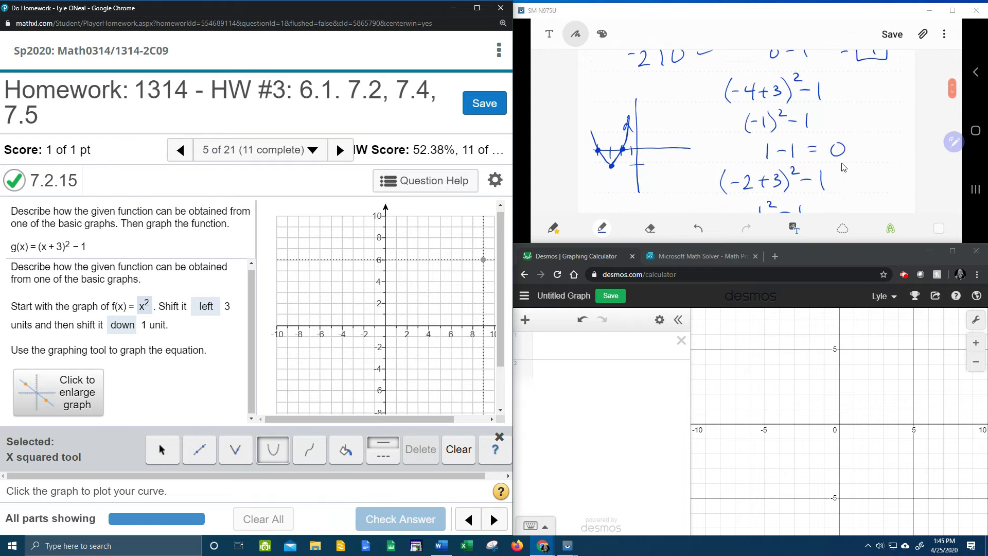
Step: Start a new expression row in the Desmos calculator
{"action": "left_click", "coordinate": [634, 350]}
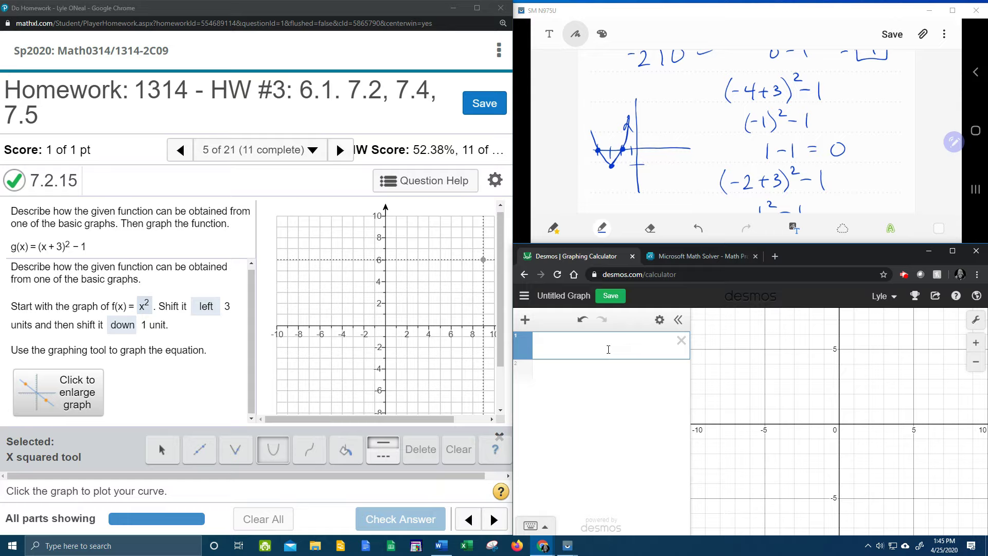
Step: Enter g(x) = (x + 3)^2 − 1 in Desmos
{"action": "type", "text": "g(x) = "}
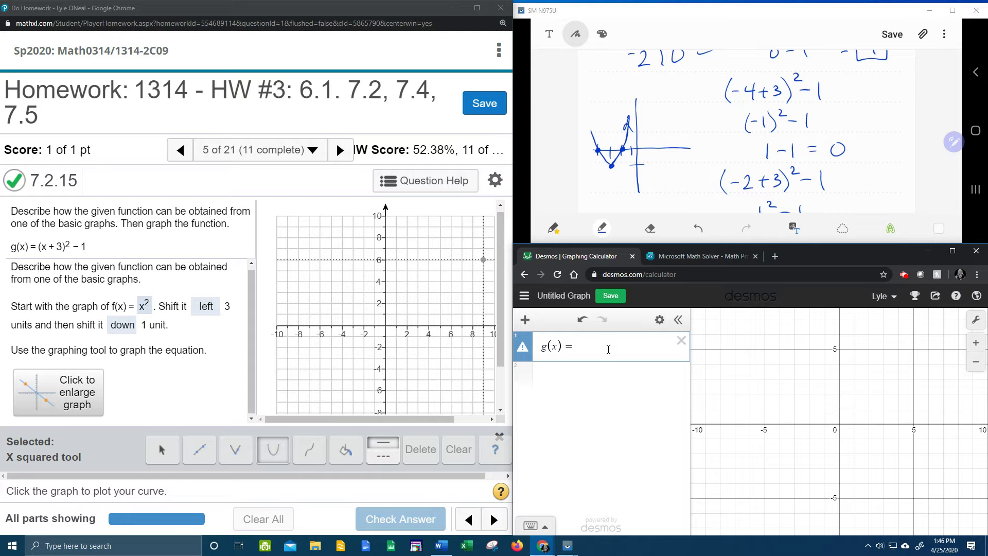
{"action": "type", "text": "(x "}
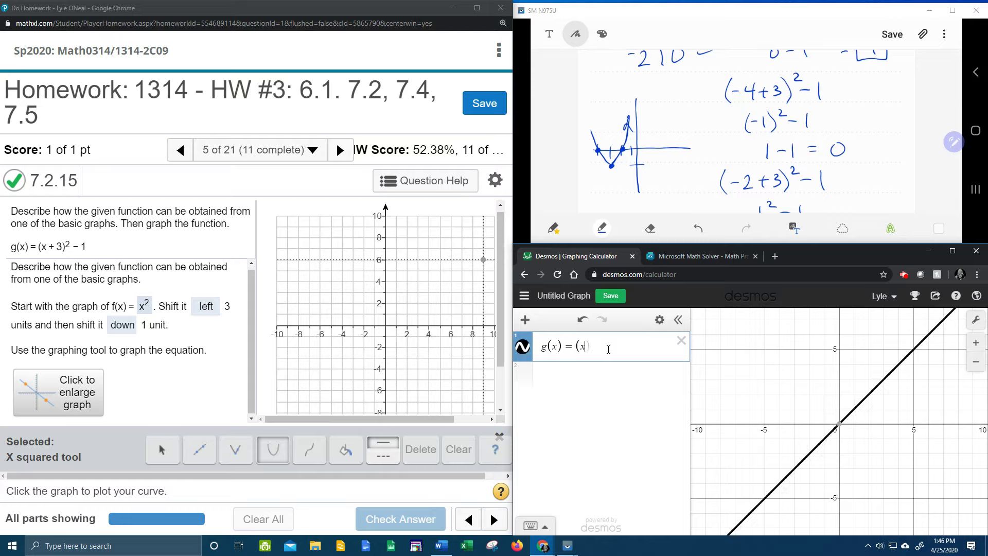
{"action": "type", "text": "+ 3"}
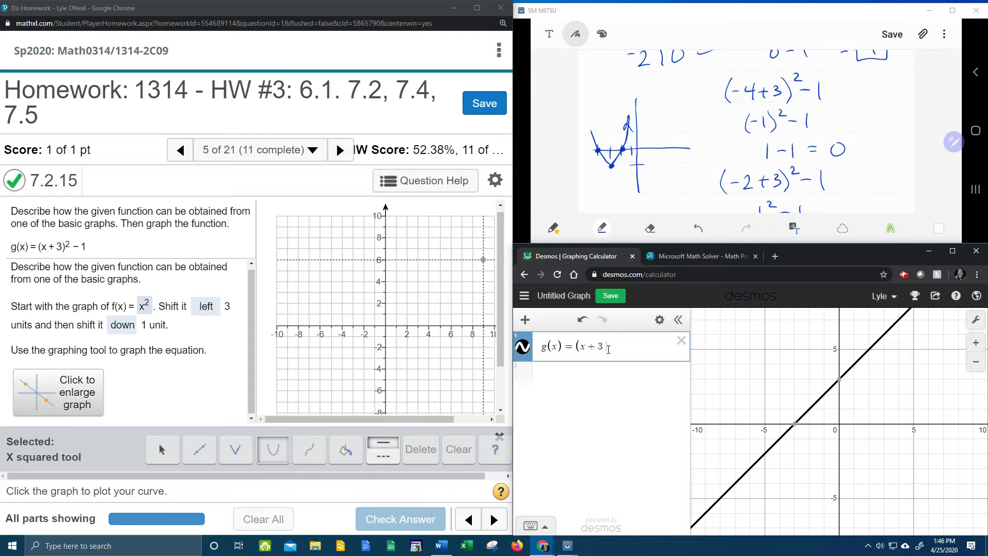
{"action": "type", "text": ")^2"}
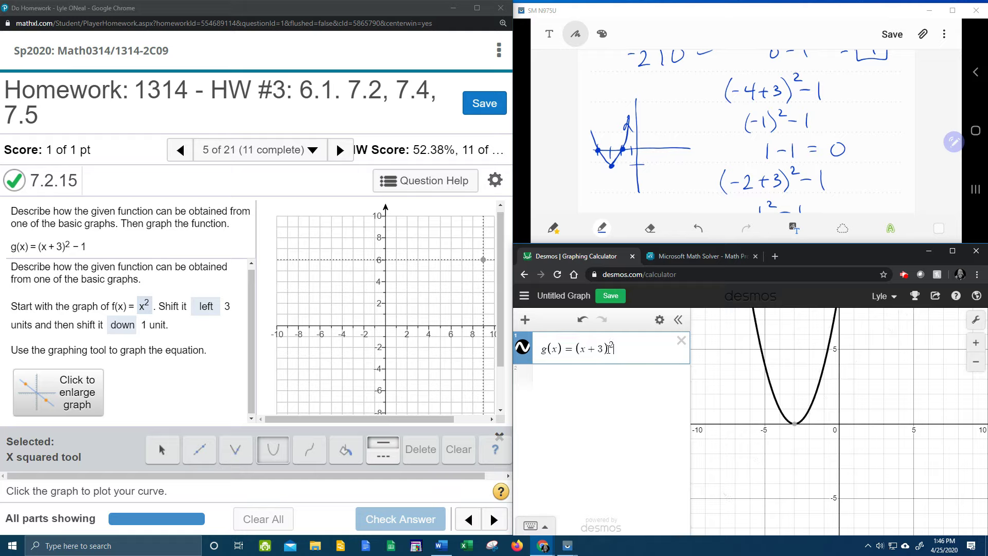
{"action": "key", "text": "Right"}
{"action": "type", "text": "-1"}
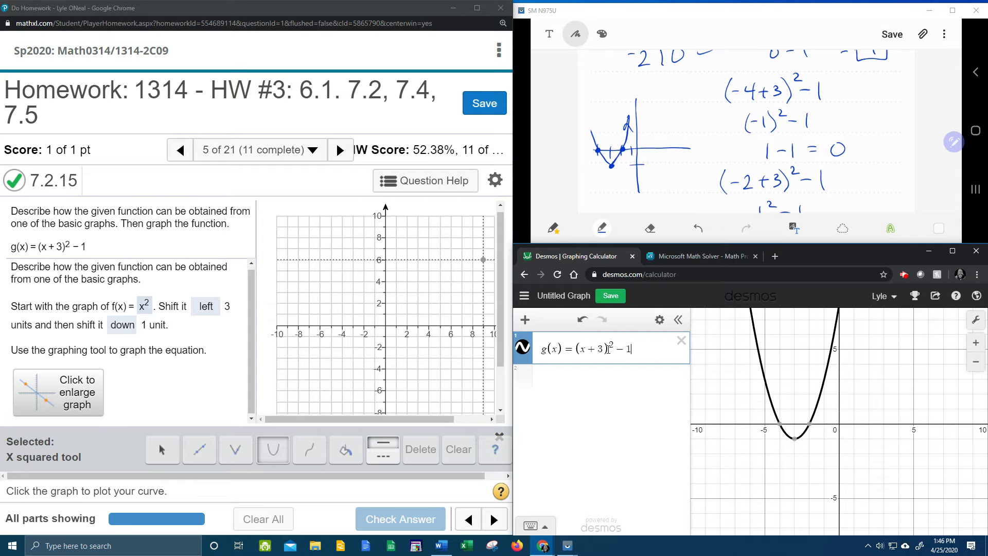
Step: Label the vertex (−3, −1) and intercepts (−4, 0), (−2, 0), then place an x² parabola in MyLab
{"action": "left_click", "coordinate": [796, 439]}
{"action": "left_click", "coordinate": [781, 425]}
{"action": "left_click", "coordinate": [811, 427]}
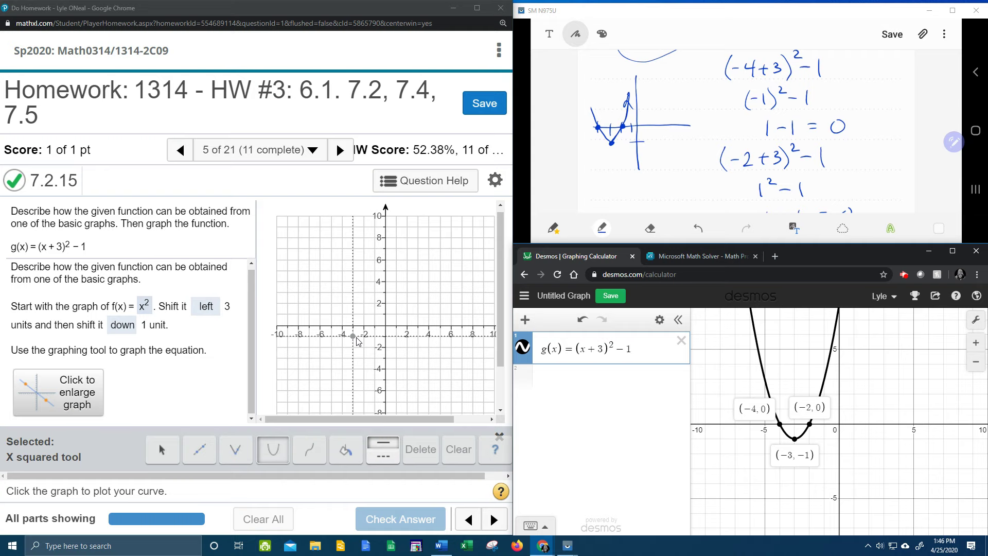
{"action": "left_click", "coordinate": [357, 339]}
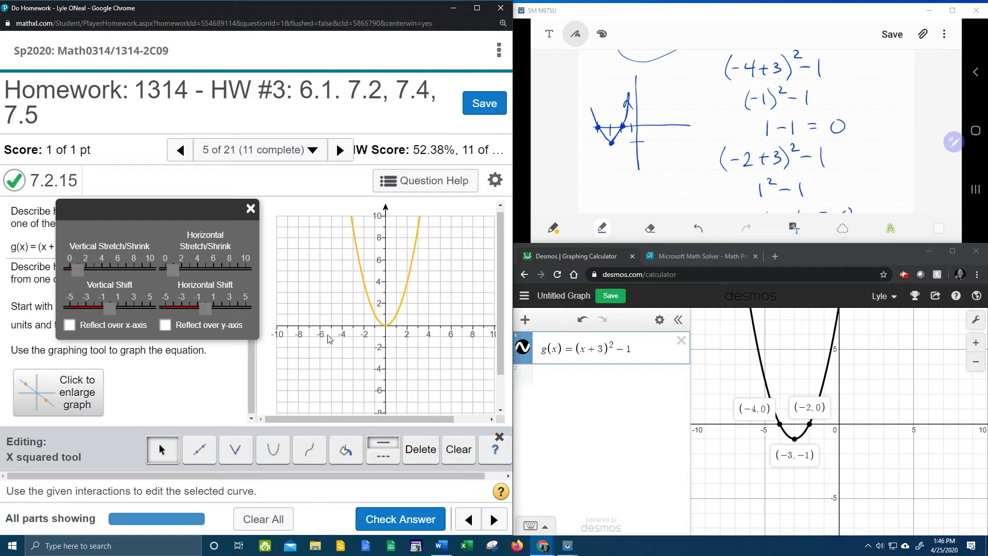
Step: Shift the x² parabola down 1 and left 3 so its vertex sits at (−3, −1)
{"action": "left_click_drag", "start_coordinate": [169, 211], "coordinate": [212, 178]}
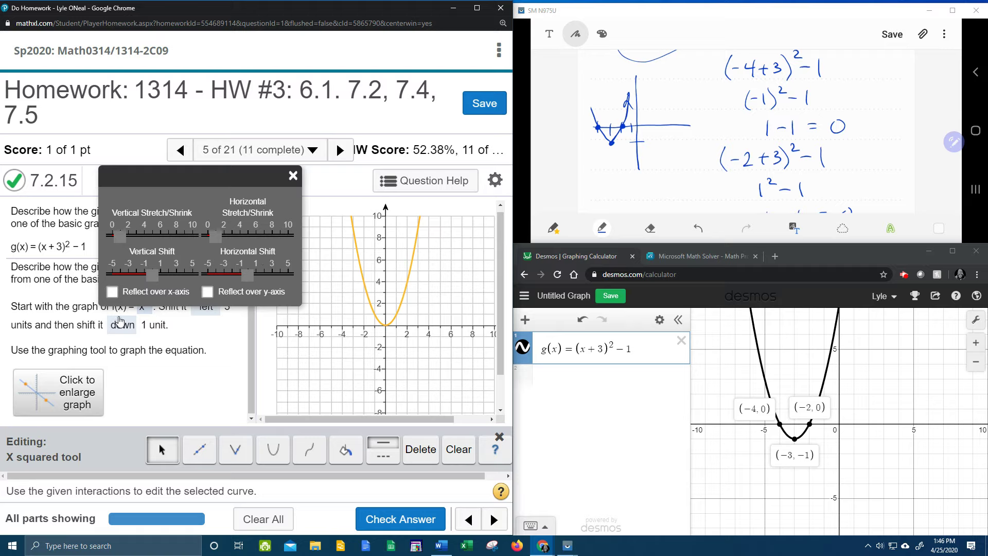
{"action": "left_click_drag", "start_coordinate": [229, 184], "coordinate": [371, 272]}
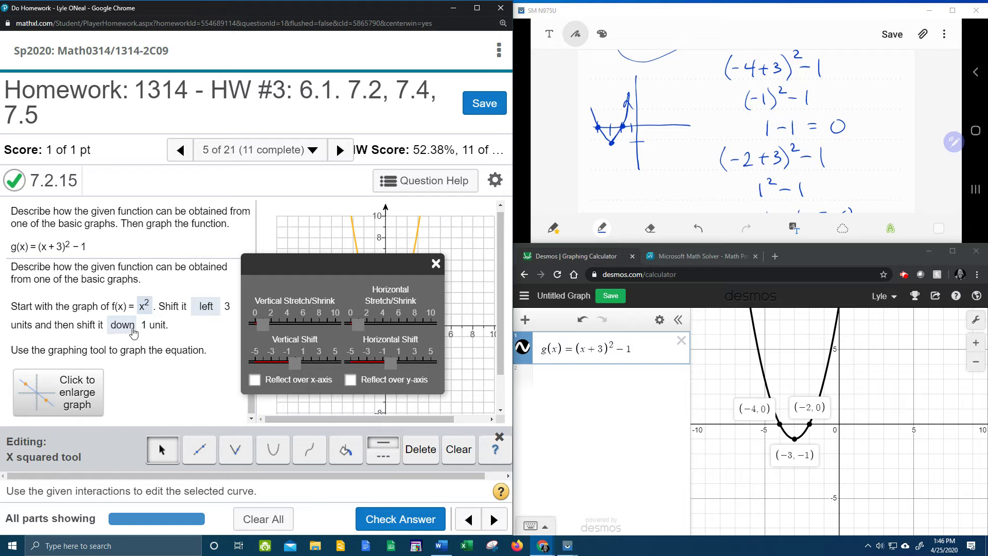
{"action": "left_click", "coordinate": [294, 365]}
{"action": "left_click_drag", "start_coordinate": [294, 364], "coordinate": [287, 364]}
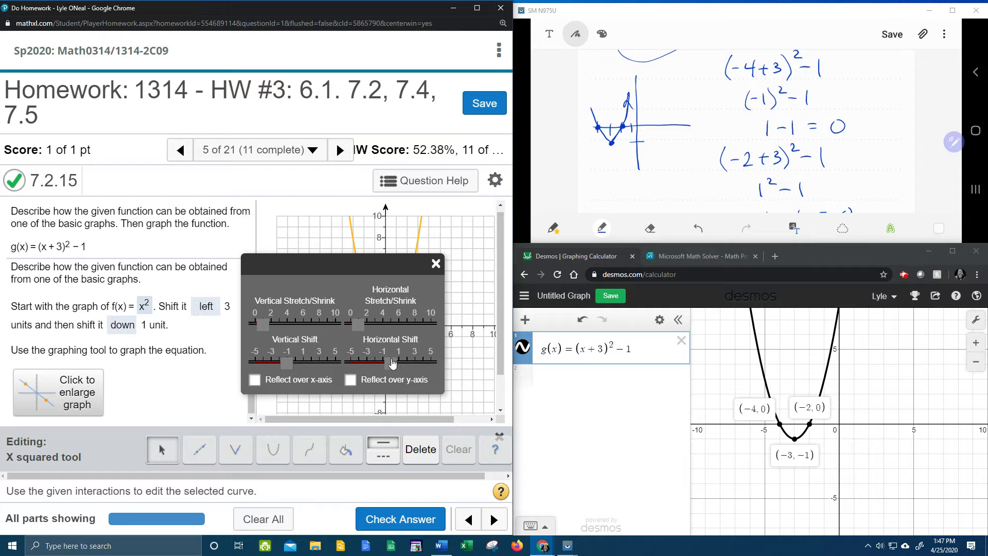
{"action": "left_click_drag", "start_coordinate": [391, 363], "coordinate": [366, 366]}
{"action": "left_click_drag", "start_coordinate": [353, 266], "coordinate": [159, 250]}
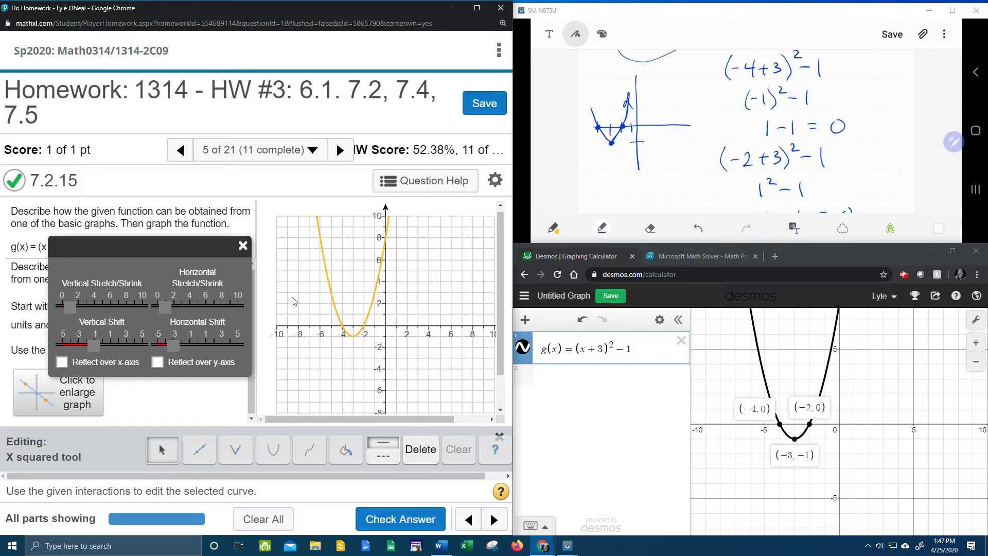
{"action": "left_click", "coordinate": [243, 247]}
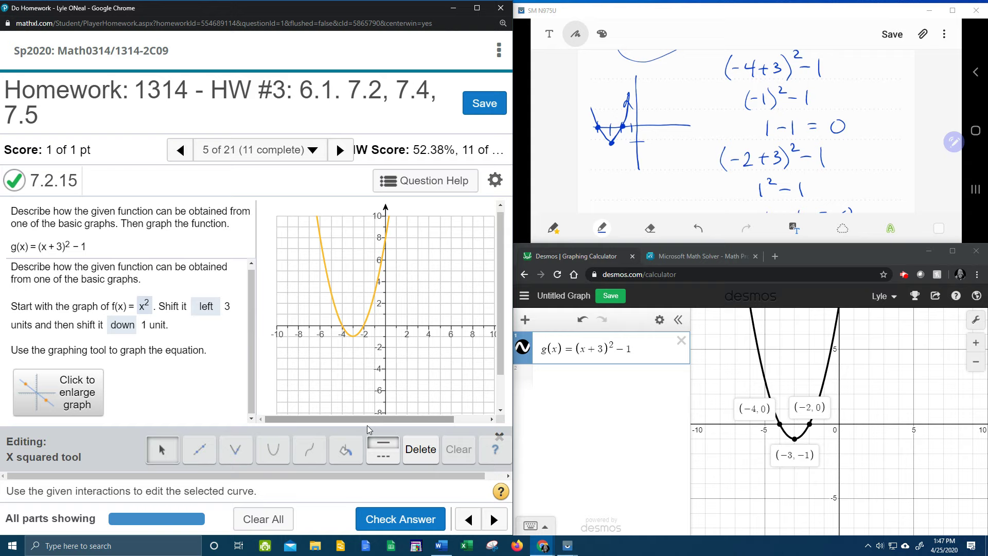
Step: Check the graphed parabola and receive the 'Excellent!' confirmation
{"action": "left_click", "coordinate": [396, 519]}
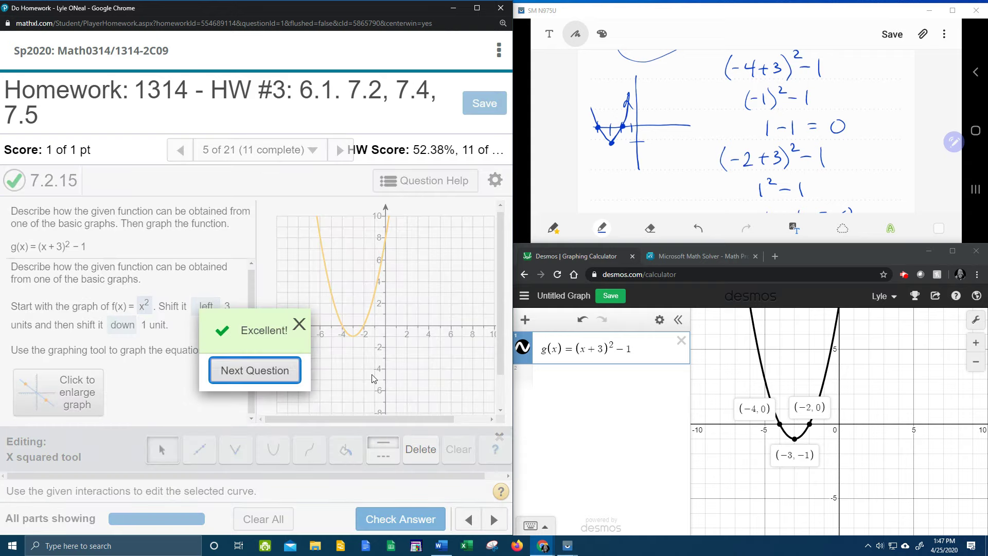